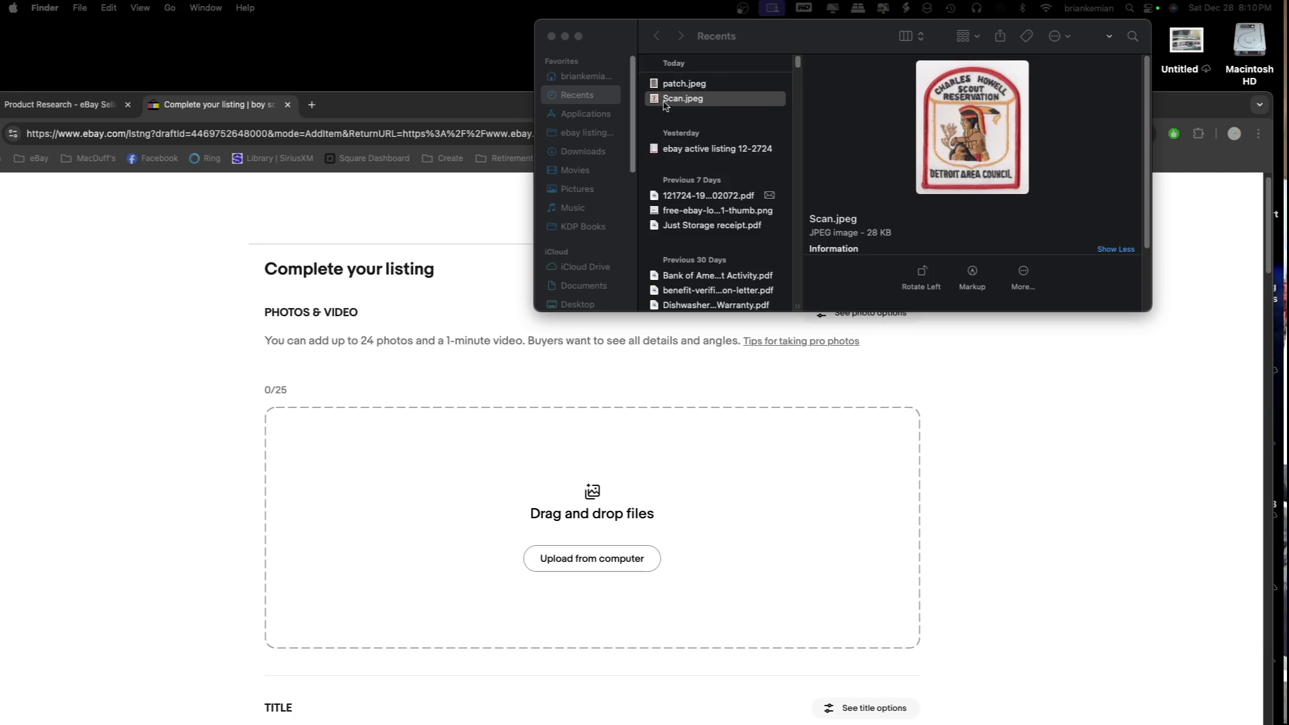
Select patch.jpeg and Scan.jpeg together in Finder Recents and open both in Preview
click(653, 100)
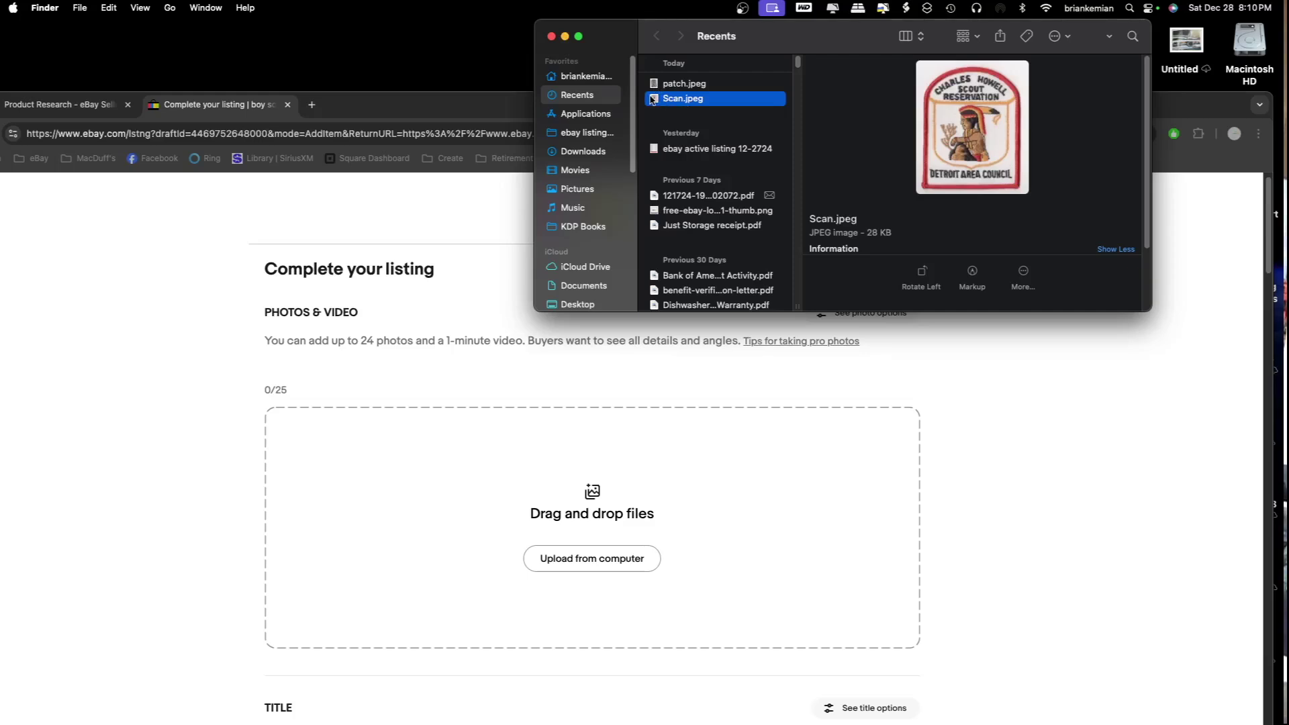
shift+click(653, 84)
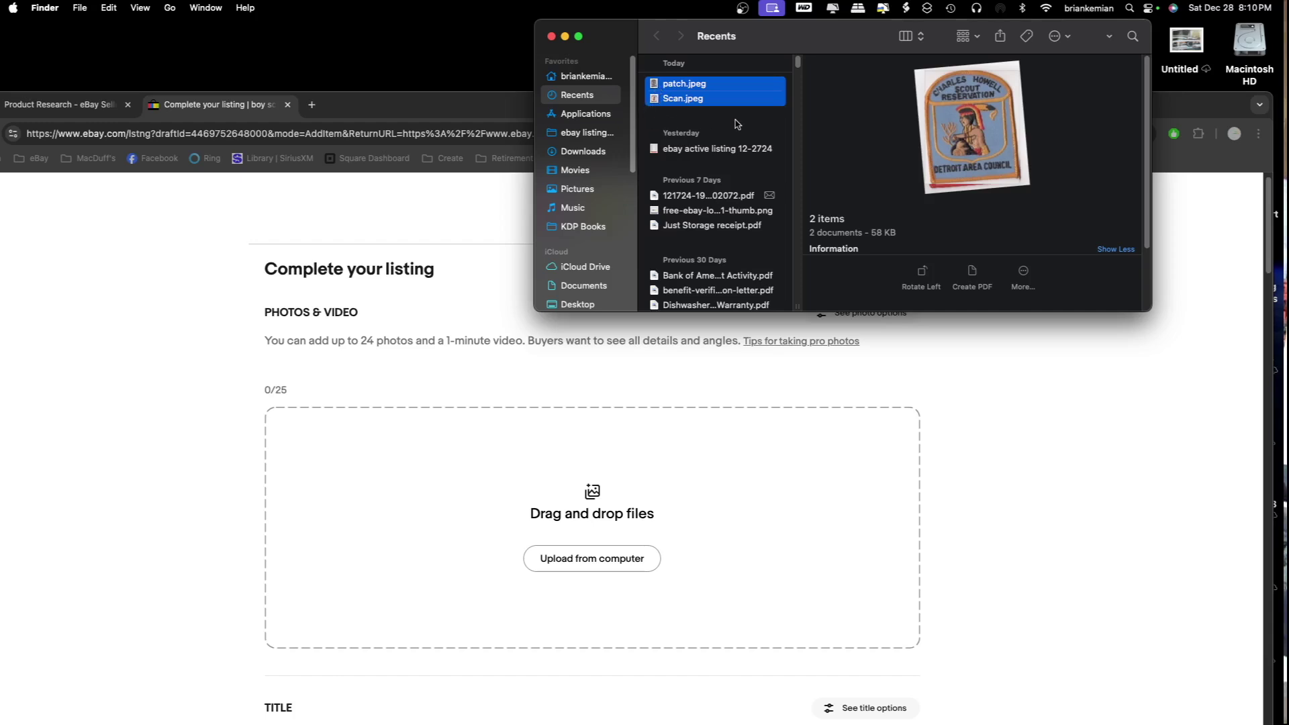
click(735, 153)
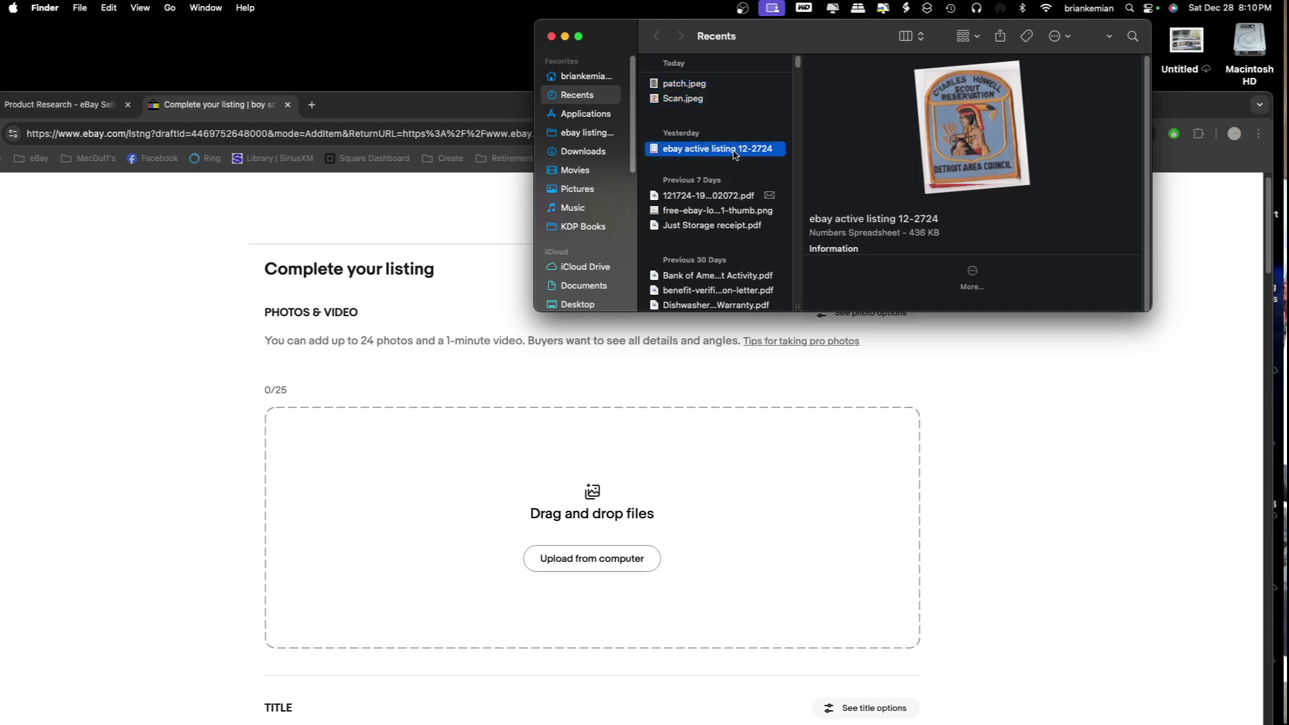
click(649, 100)
shift+click(656, 86)
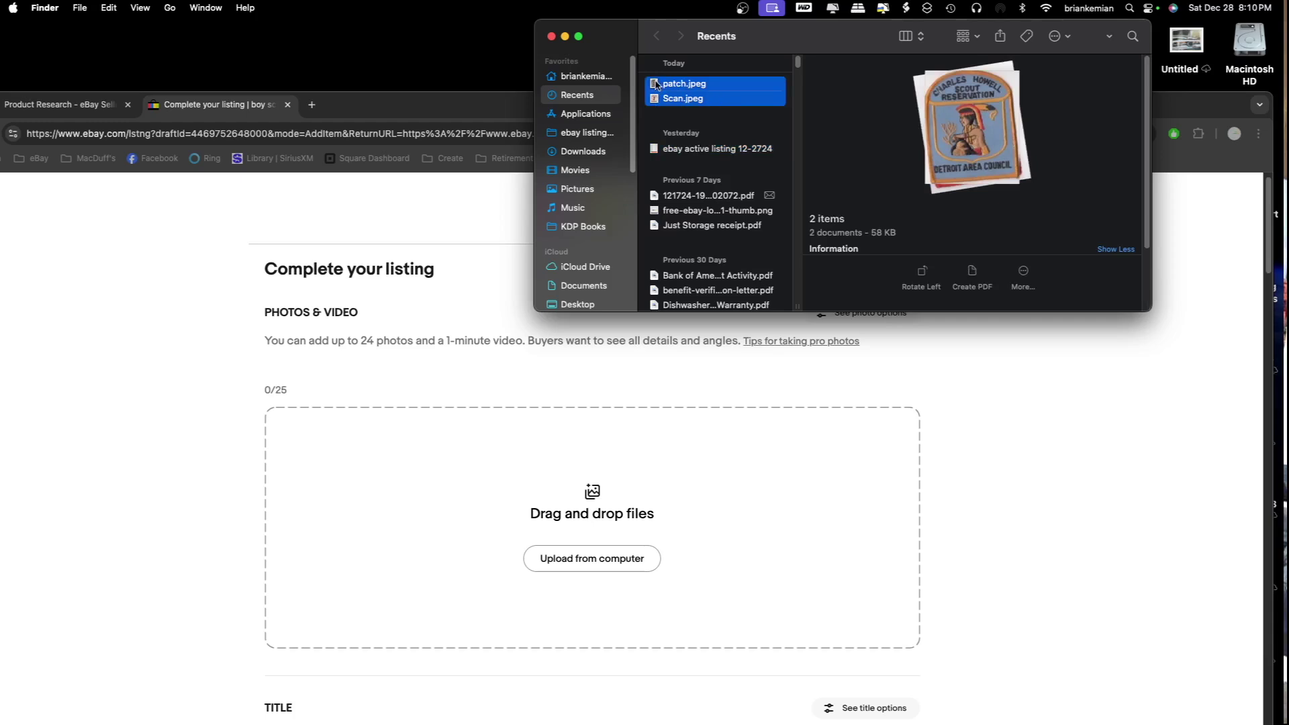
double_click(656, 84)
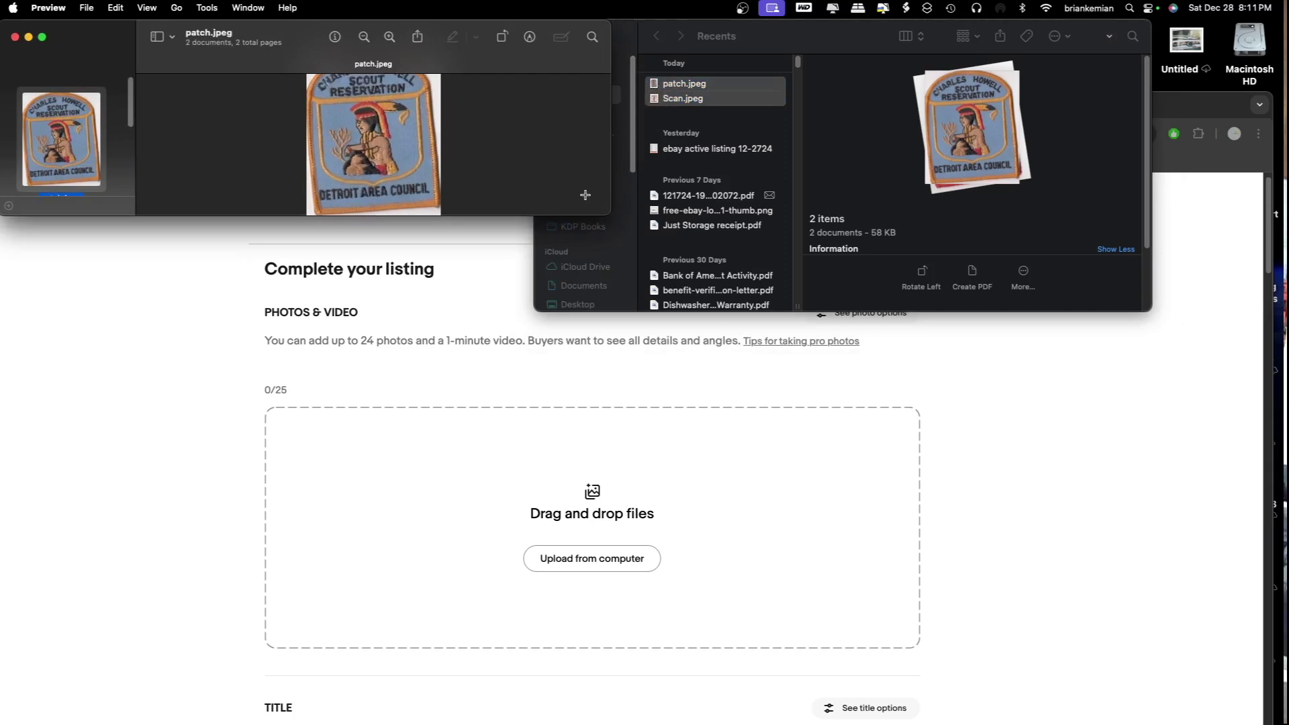
Enlarge the Preview window, compare Scan.jpeg and patch.jpeg, and select both thumbnails
drag(604, 214, 806, 566)
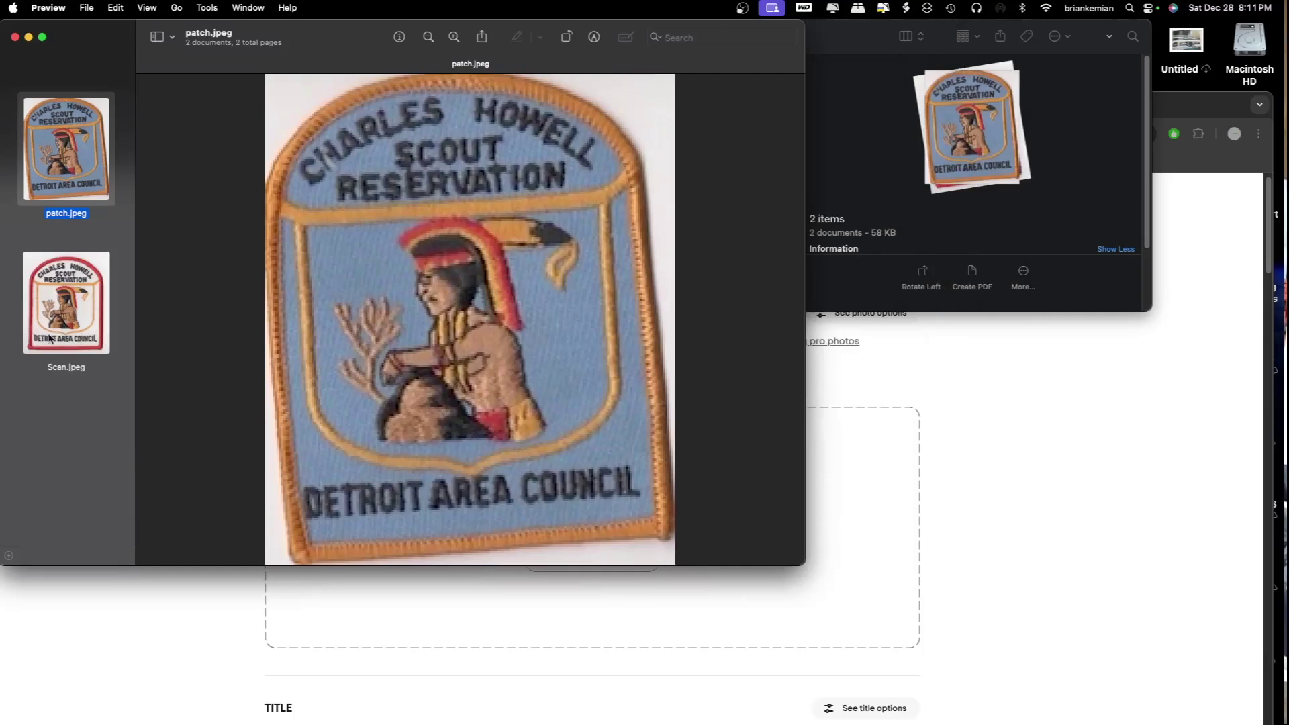
click(60, 292)
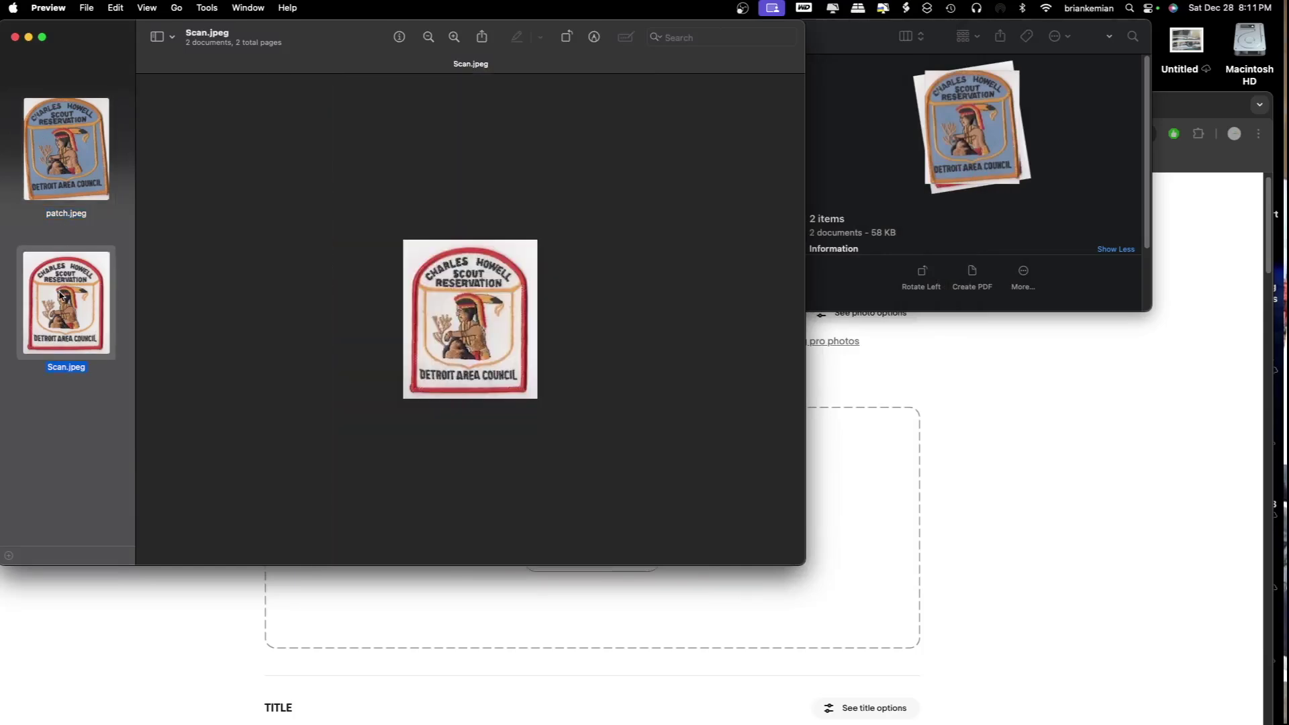
click(54, 163)
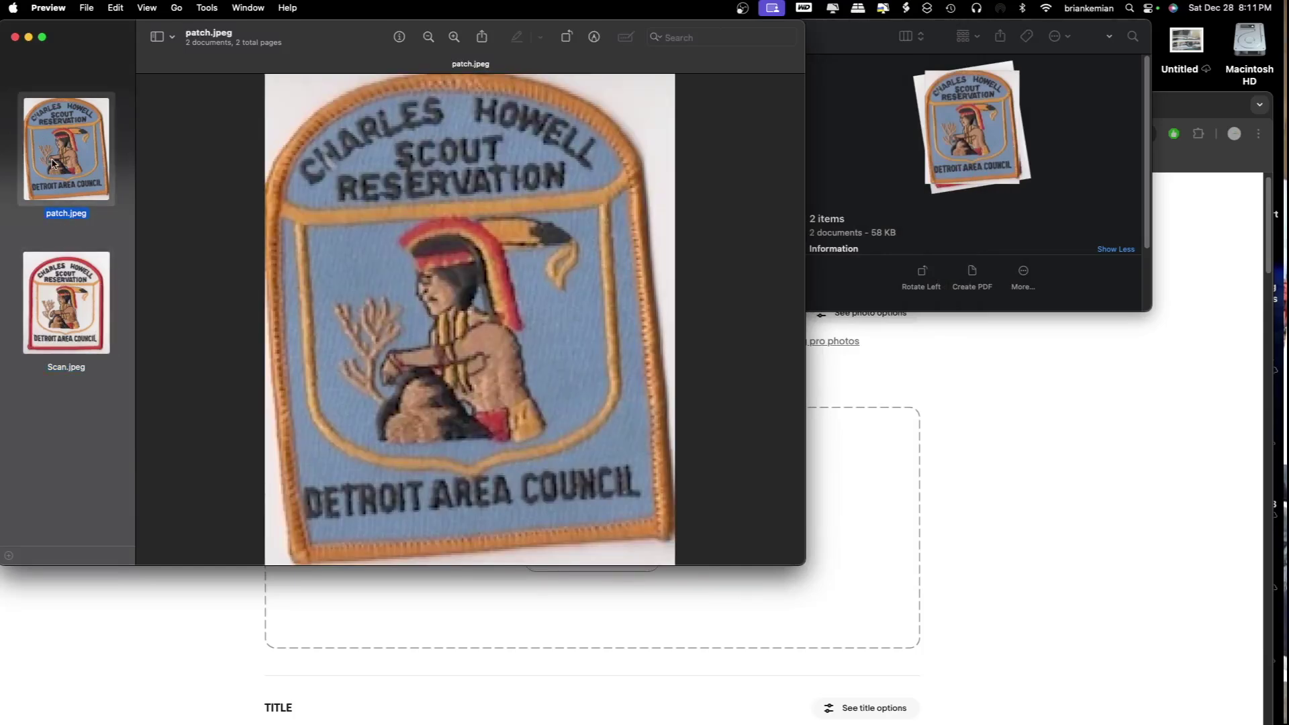
click(60, 290)
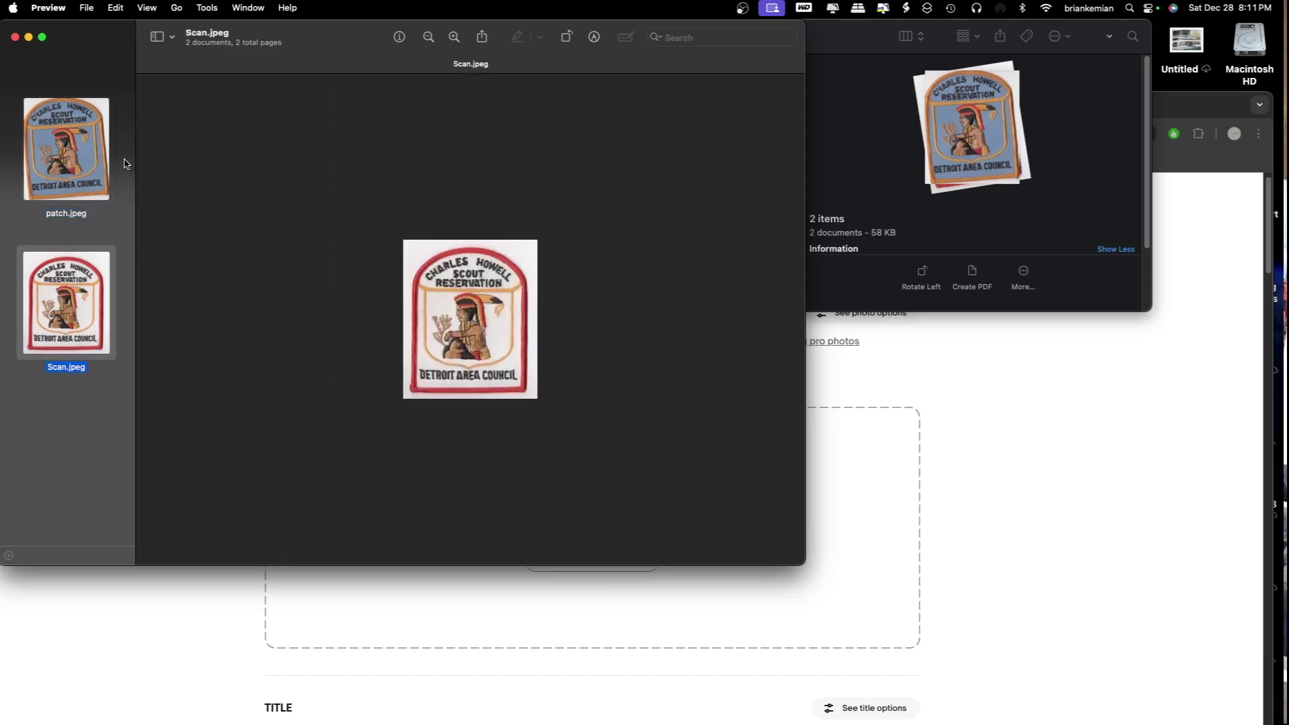
click(74, 150)
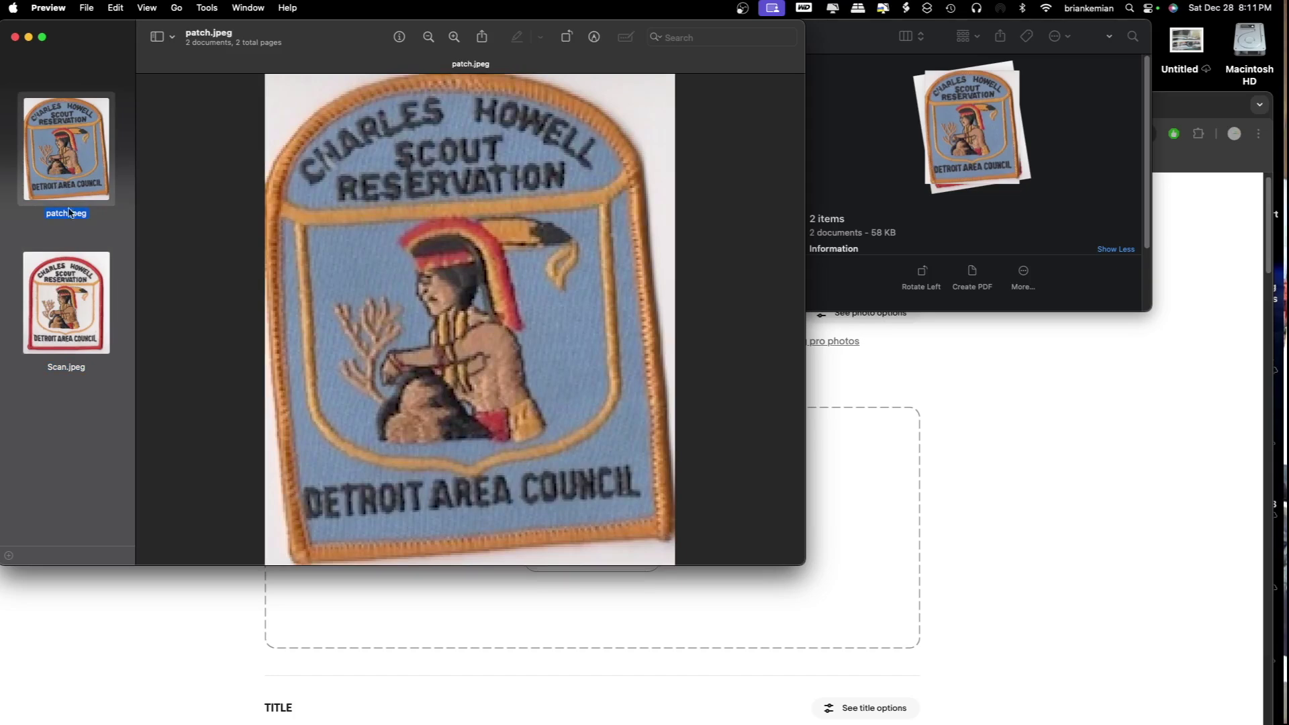
super+click(69, 284)
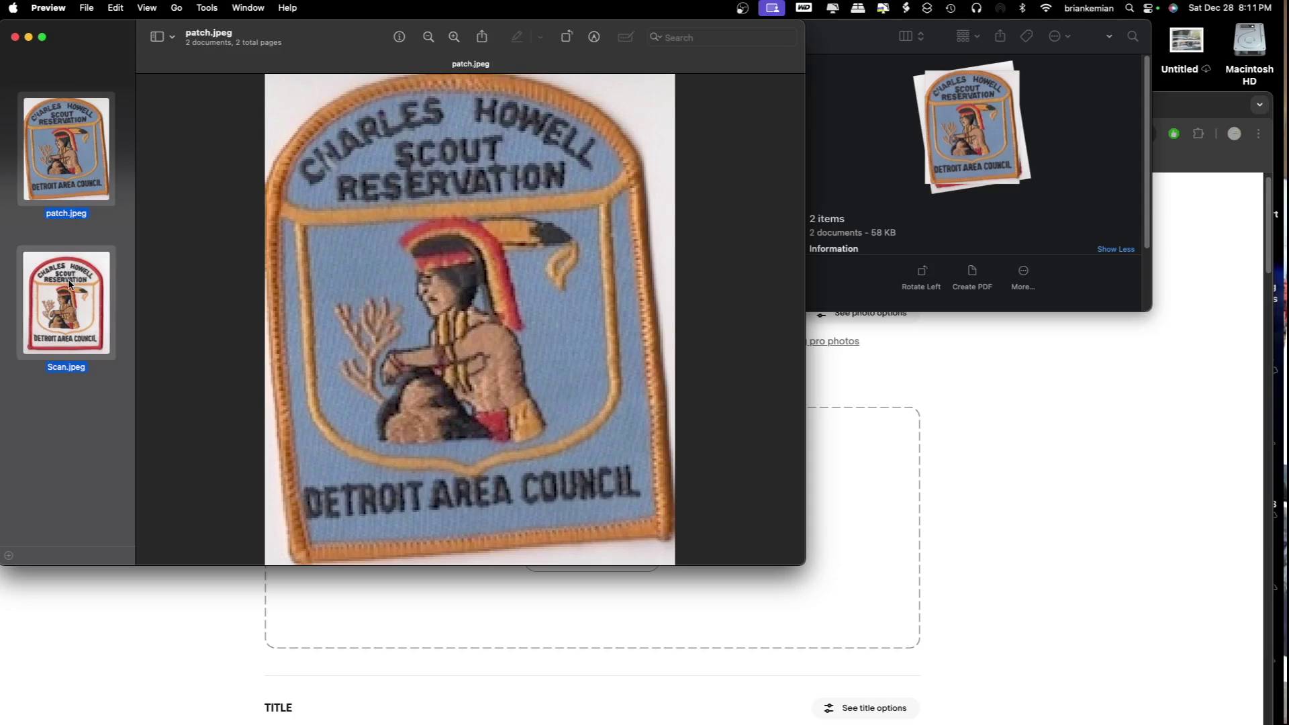
click(206, 8)
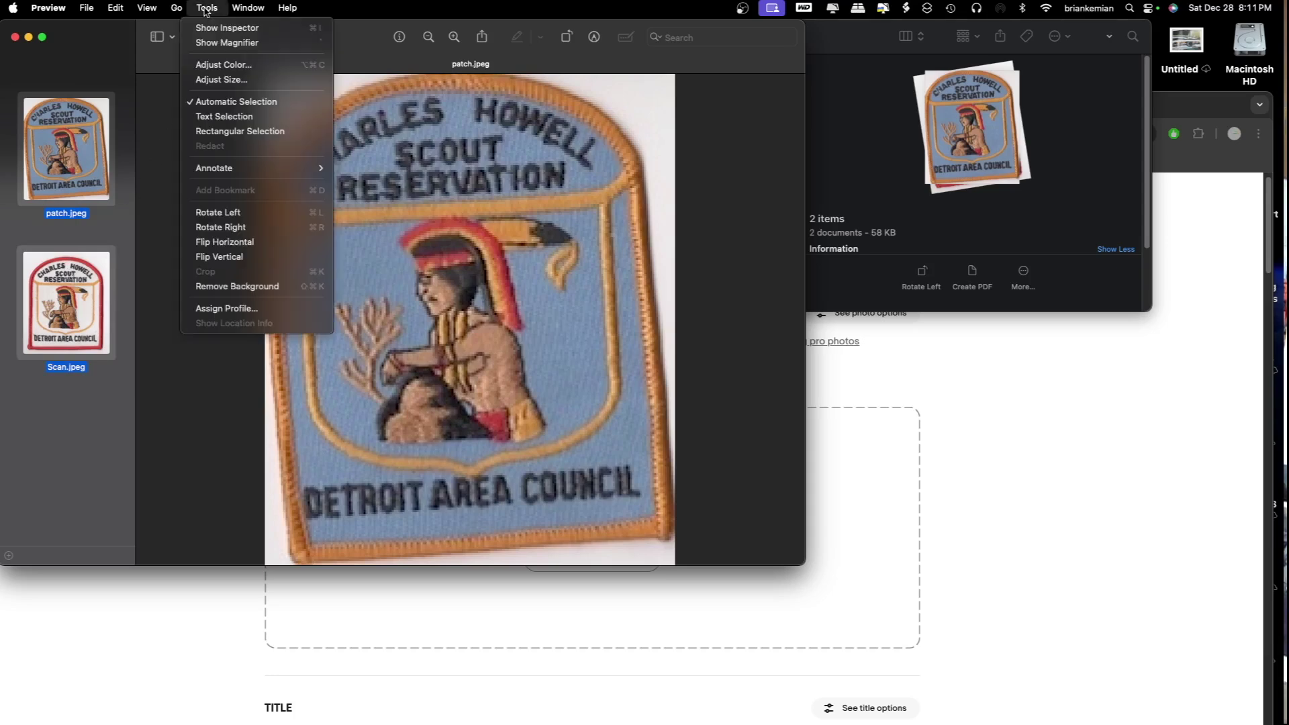
Resize both patch photos to a height of 500 pixels, scaled proportionally, via Adjust Size
click(216, 80)
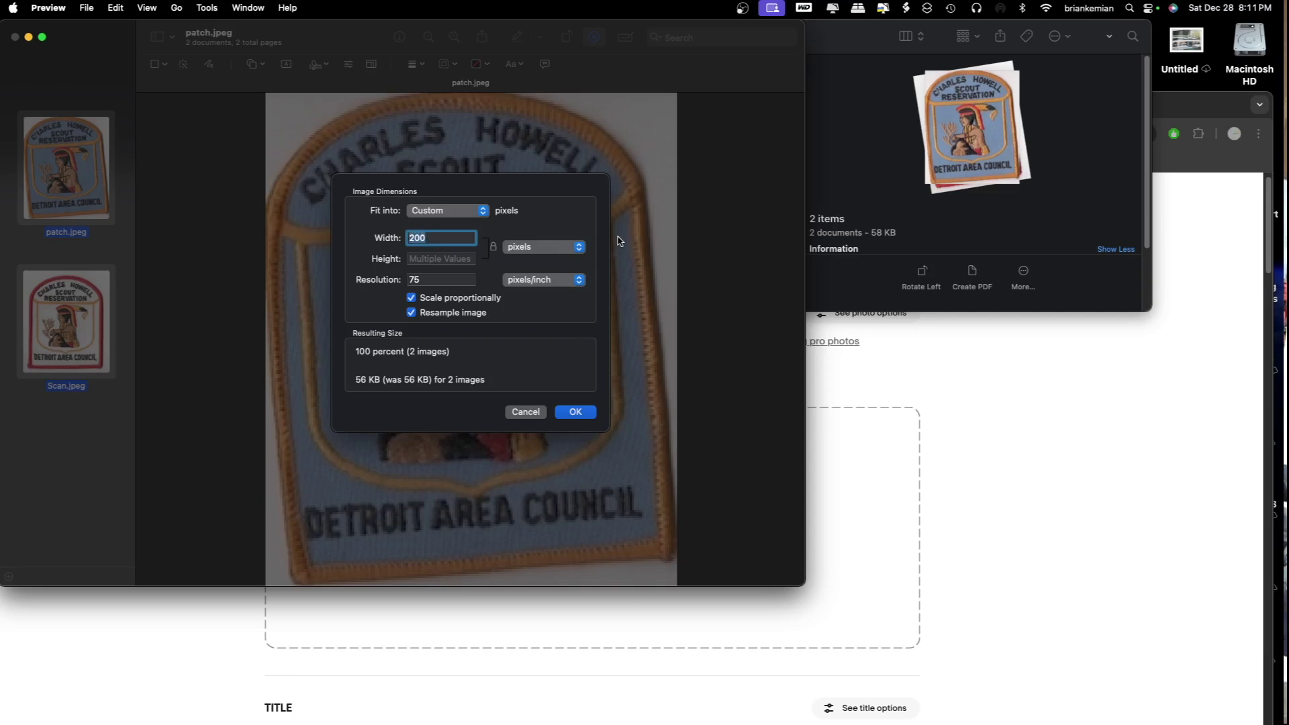
text(5)
text(0)
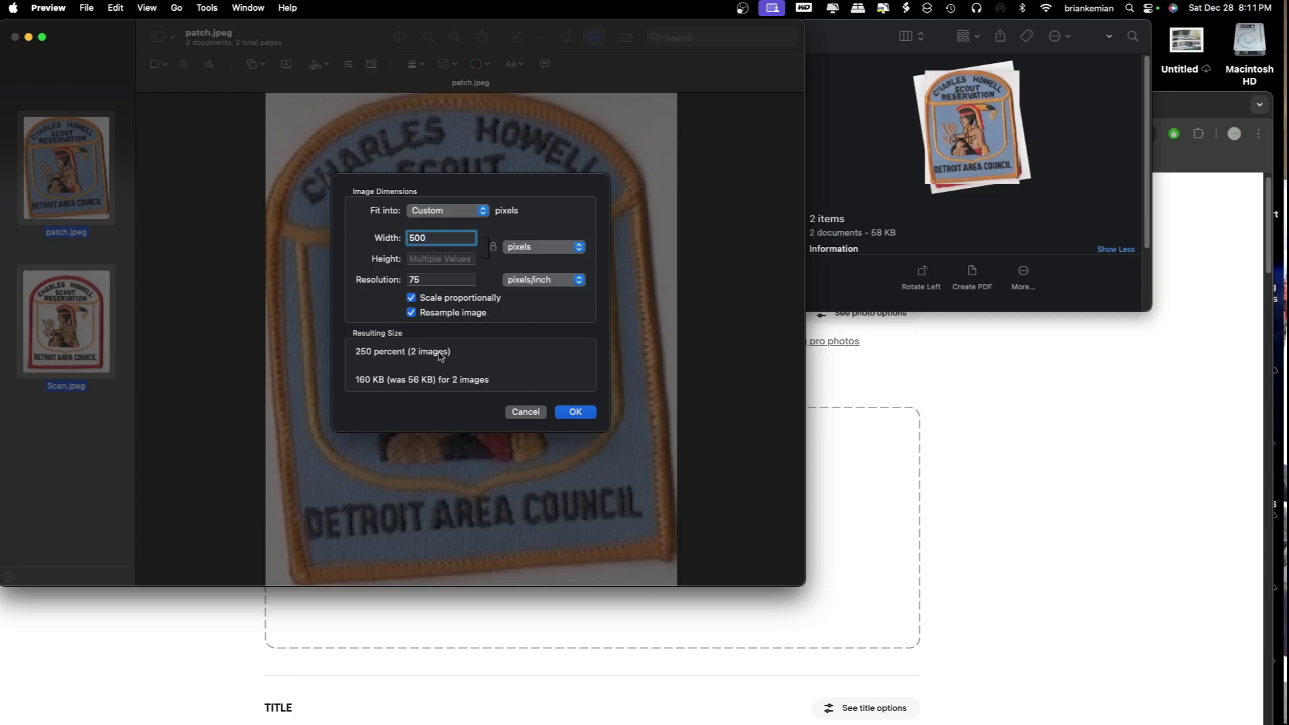
click(428, 257)
text(500)
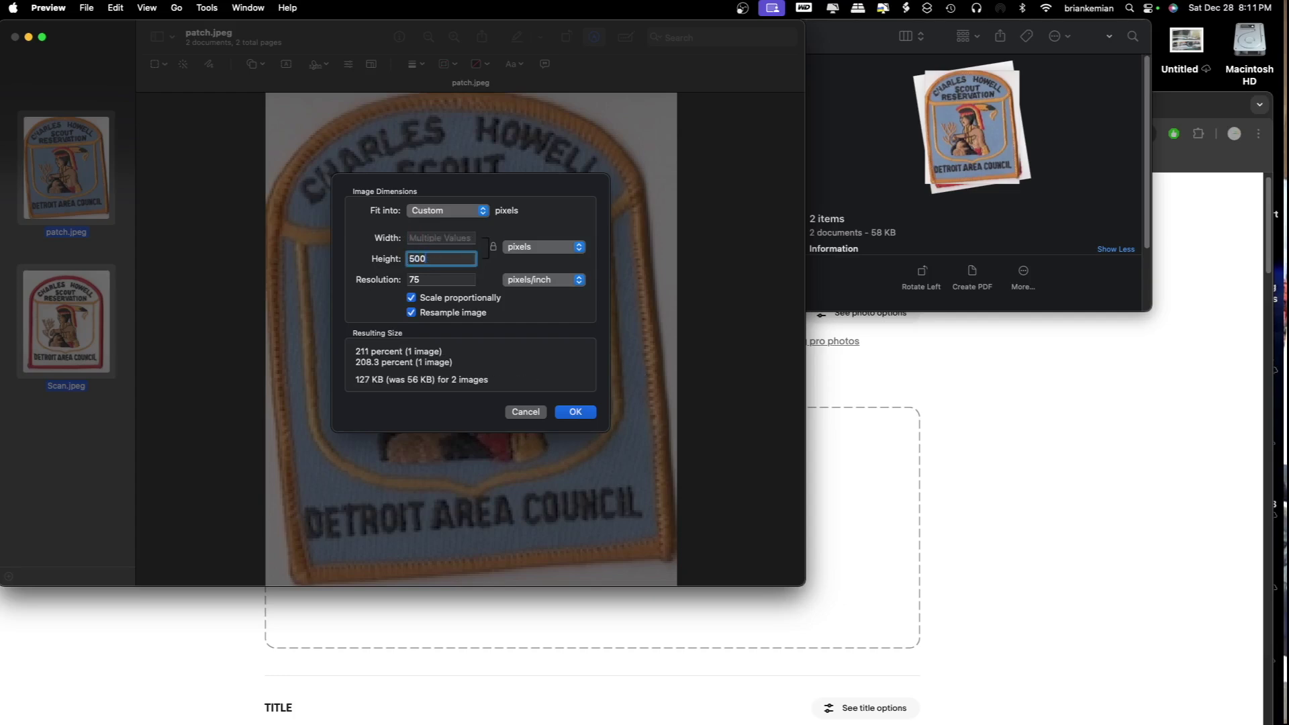
click(574, 412)
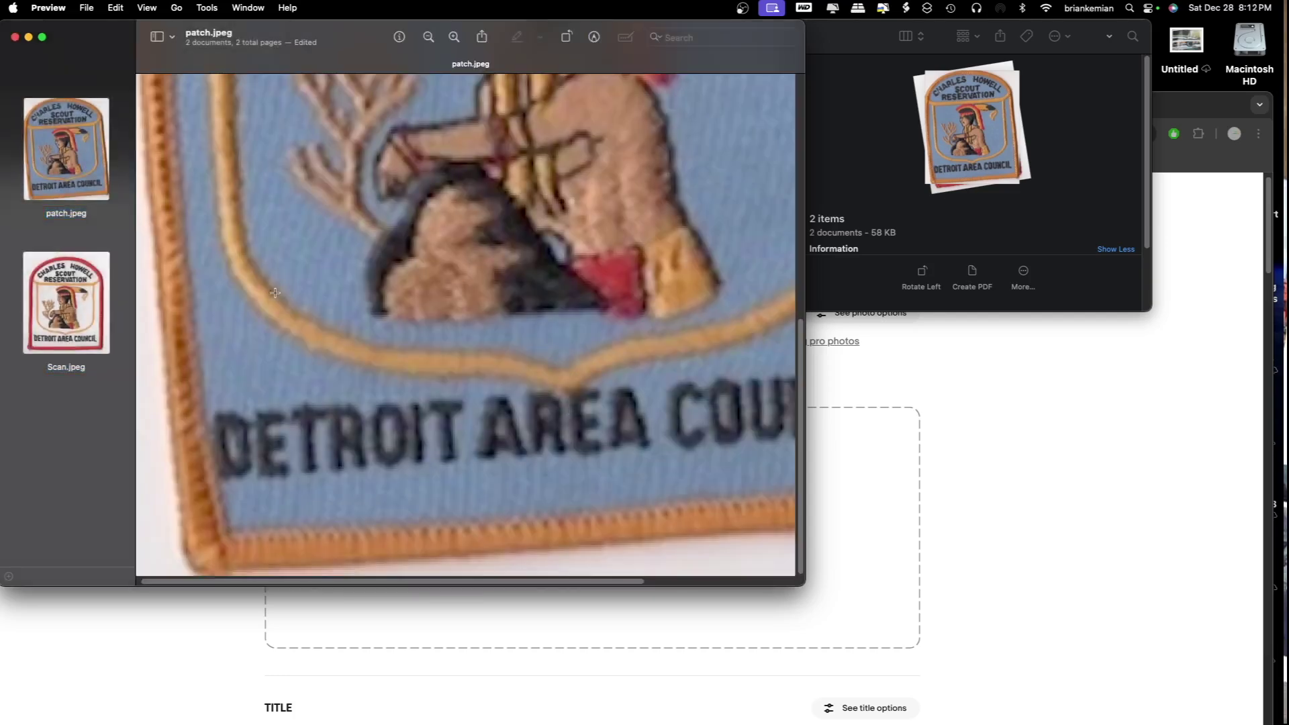
Check the resized Scan.jpeg and patch.jpeg, save them, and quit Preview
click(75, 300)
click(68, 188)
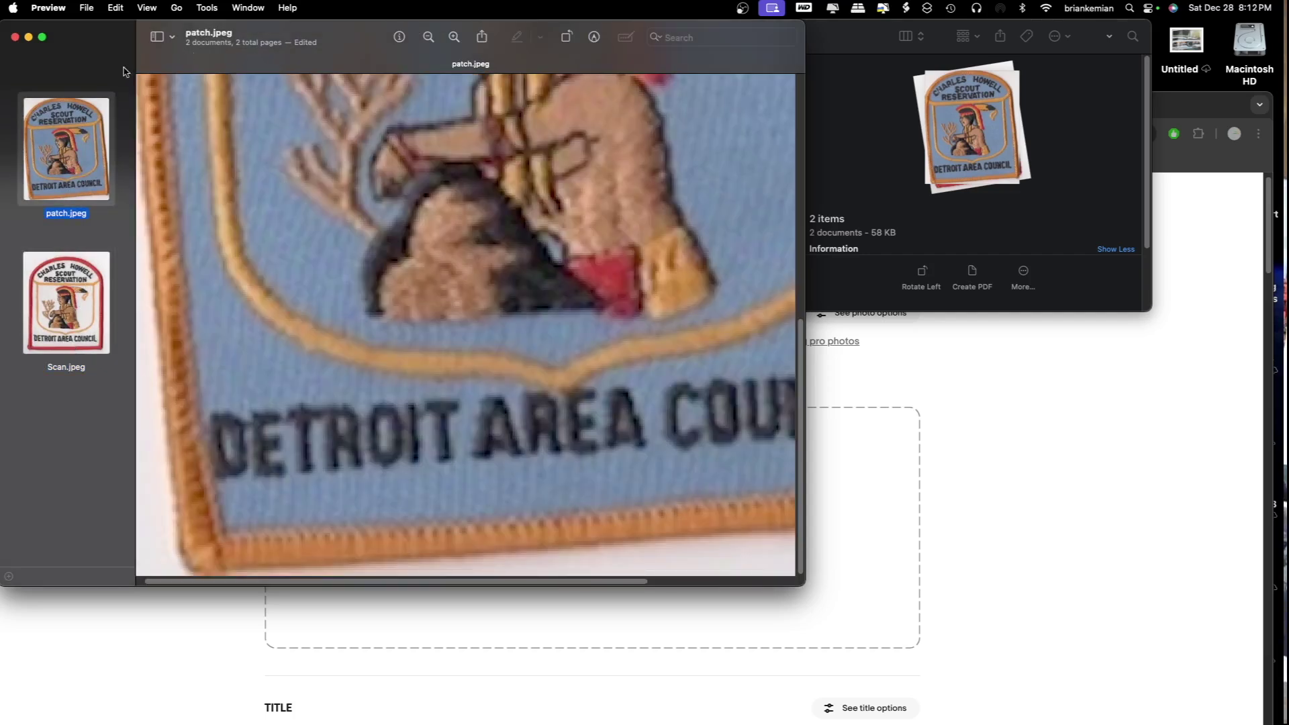
click(85, 8)
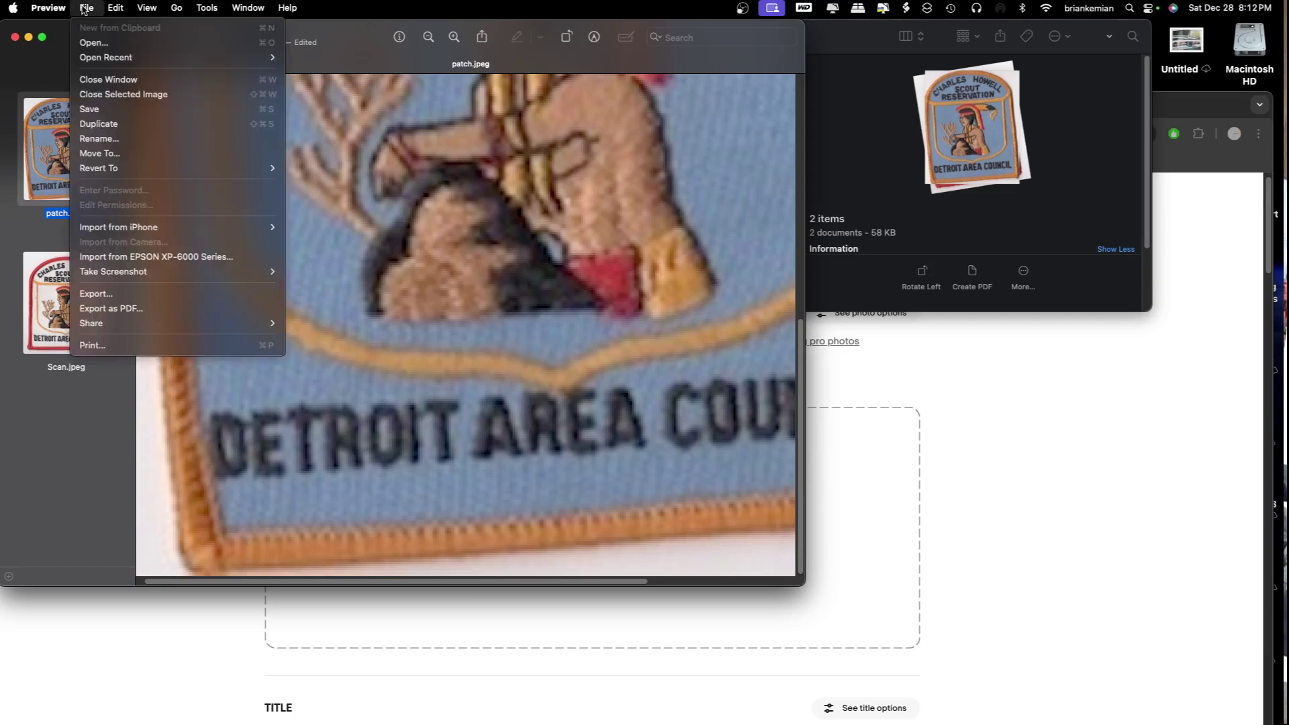
click(94, 108)
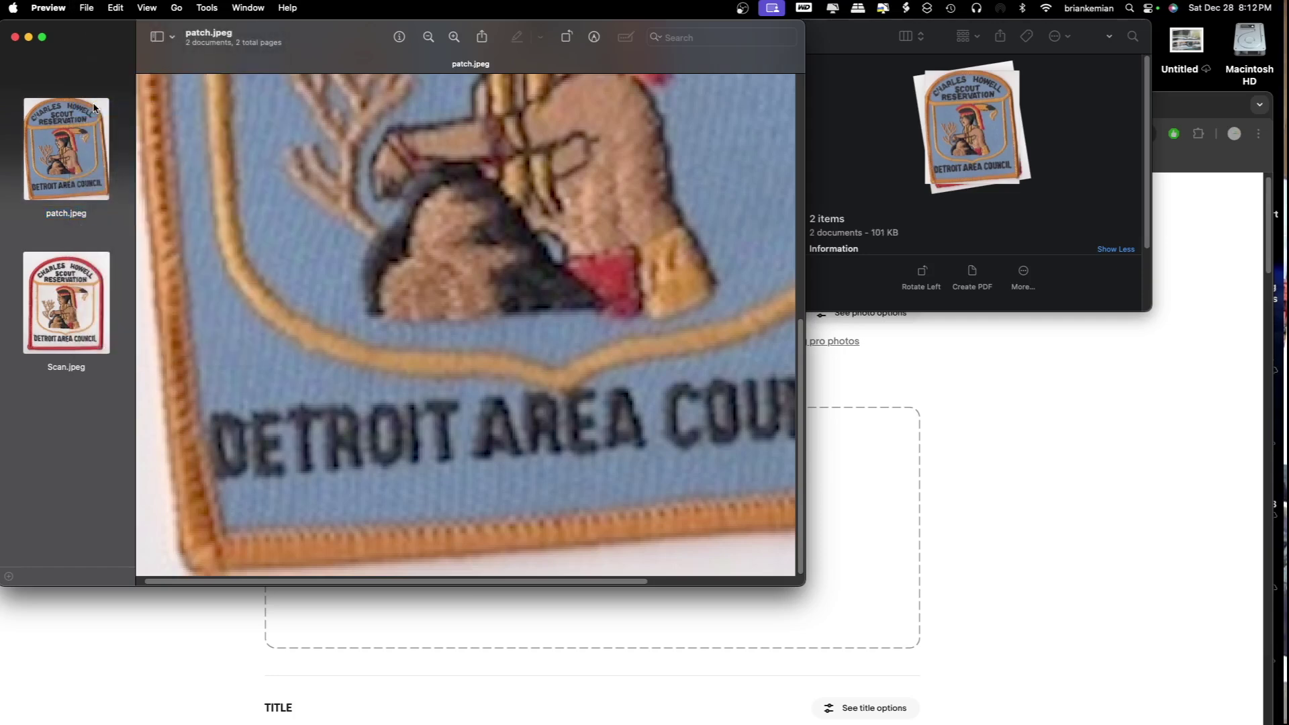
click(47, 8)
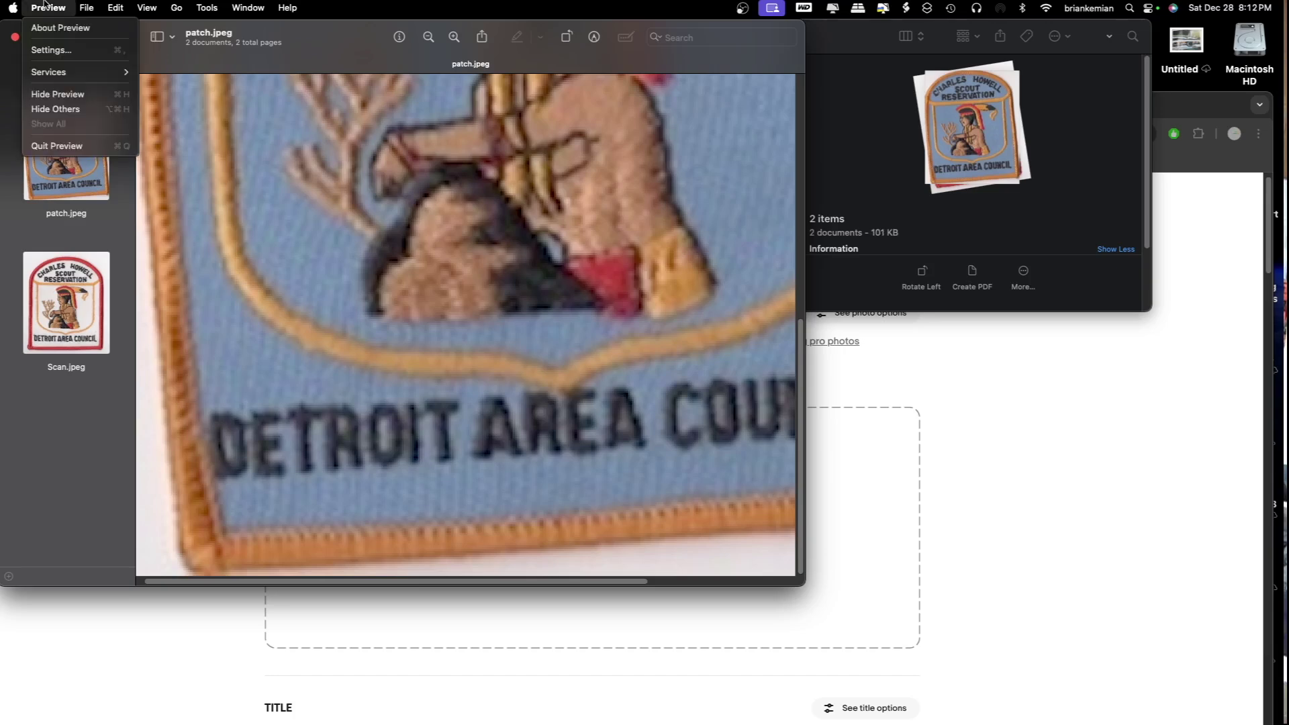
click(56, 145)
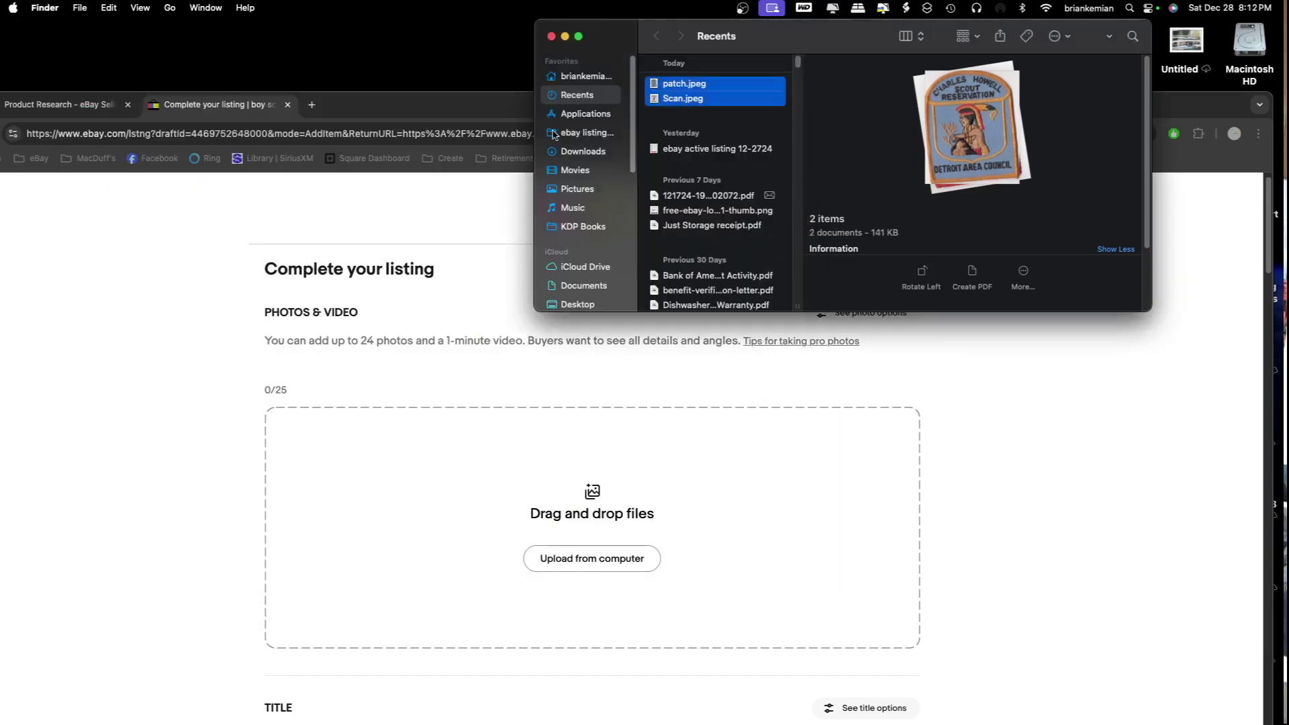
Drag only patch.jpeg from Finder into eBay's photo drop area as the main listing image
drag(771, 35, 819, 35)
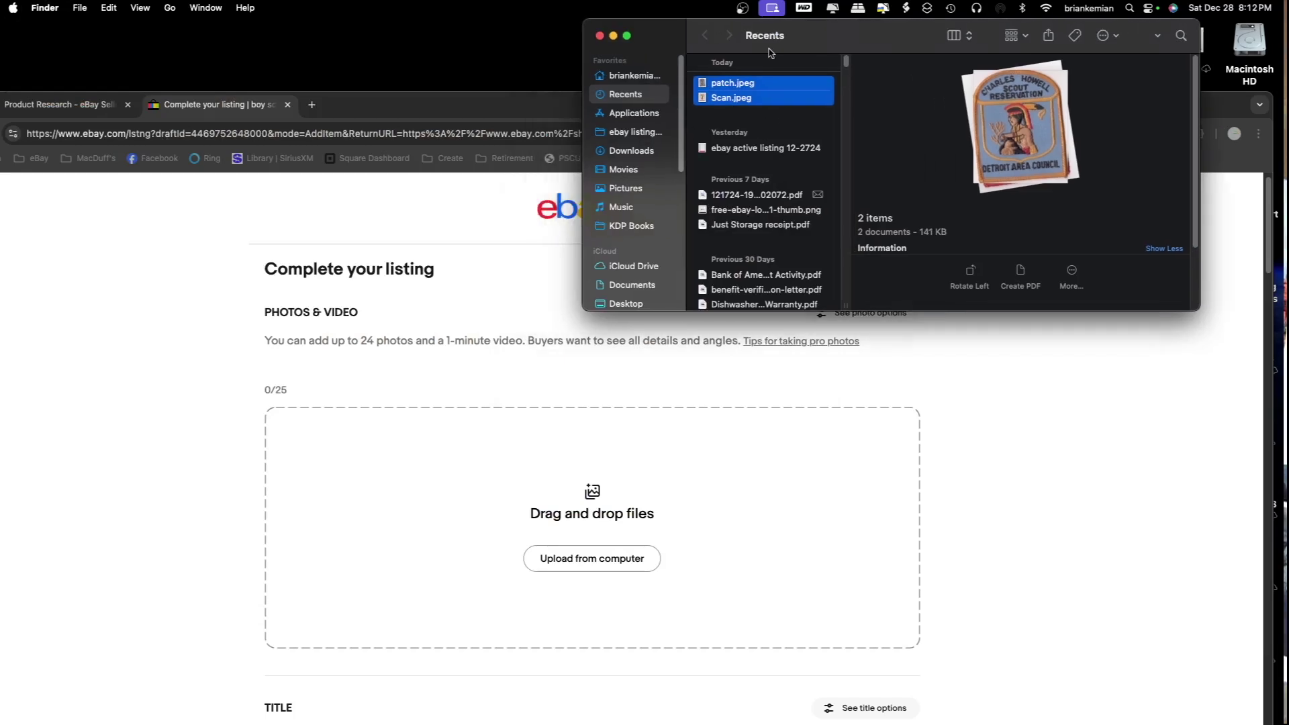
click(704, 82)
drag(704, 83, 549, 479)
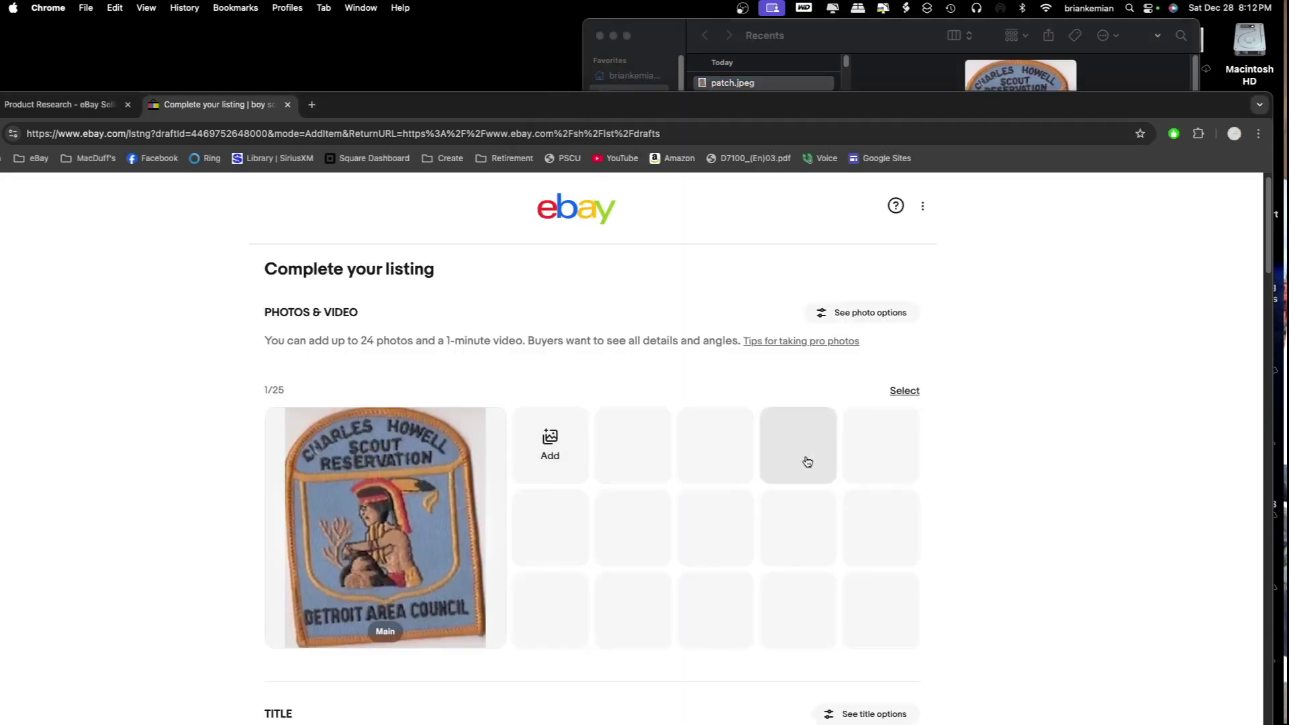
scroll(1018, 433, down, 3)
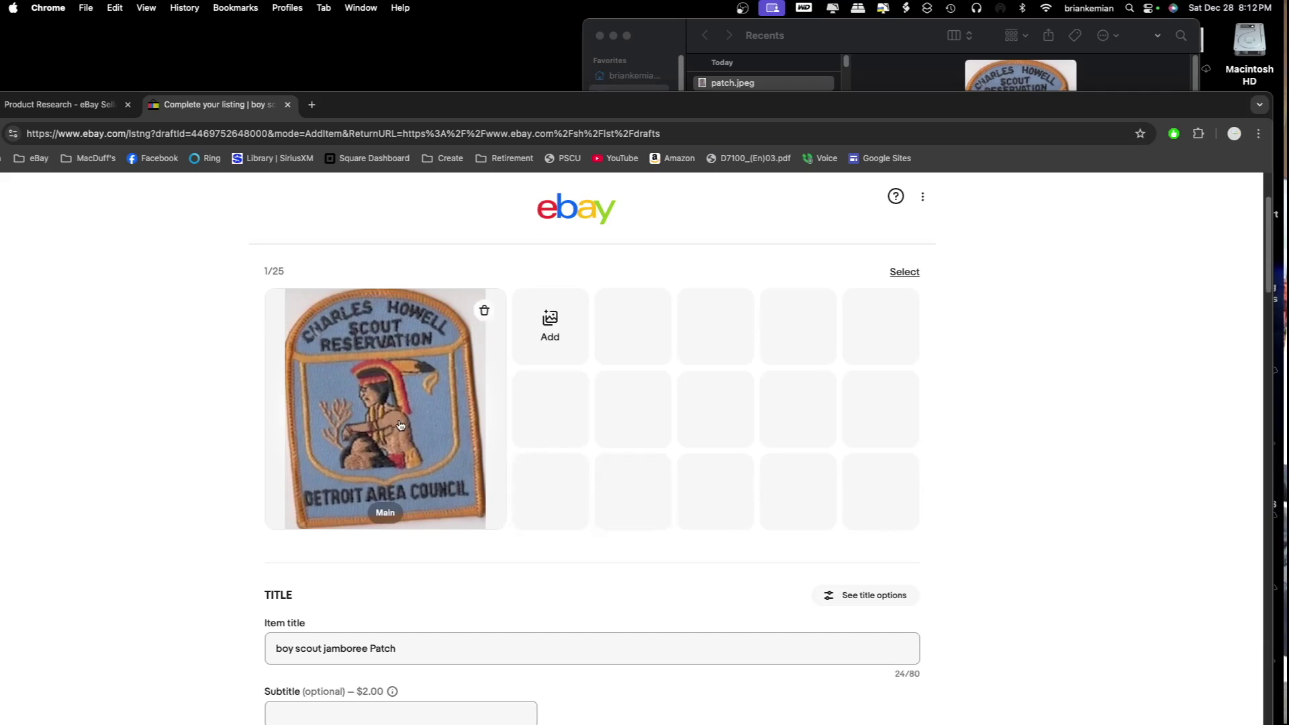
scroll(973, 561, down, 4)
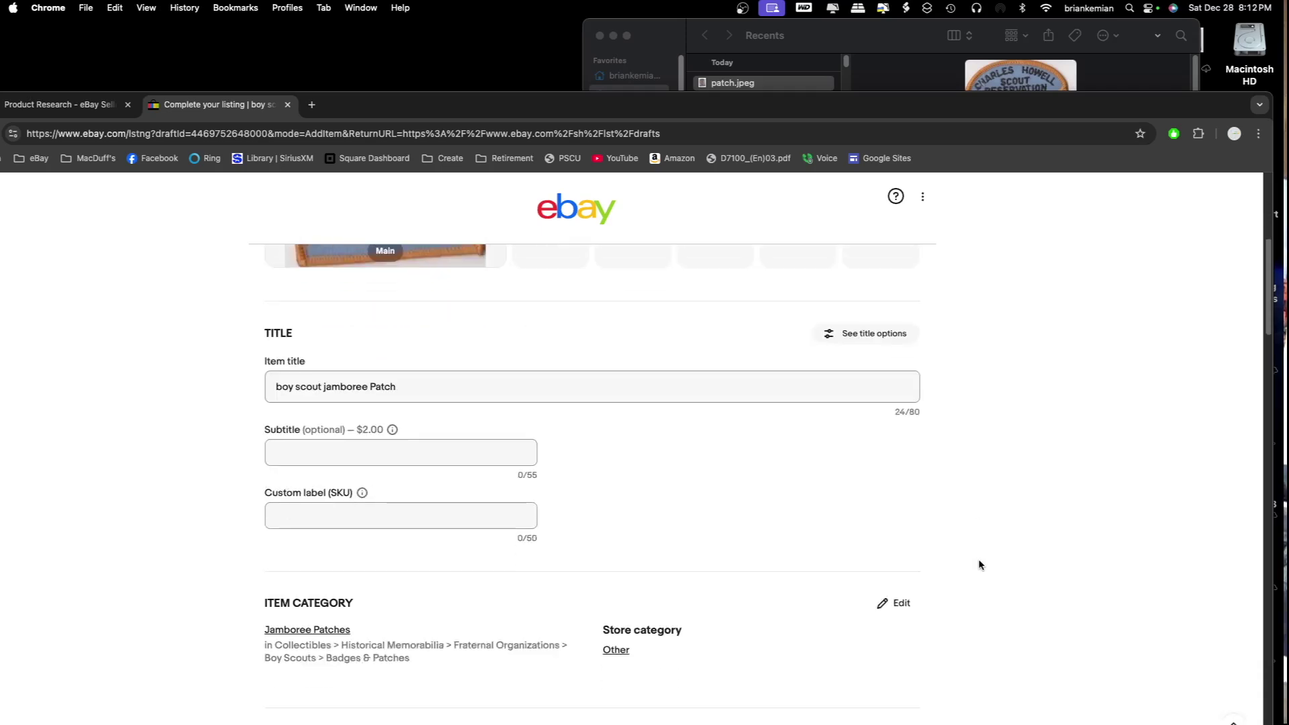
scroll(977, 565, up, 5)
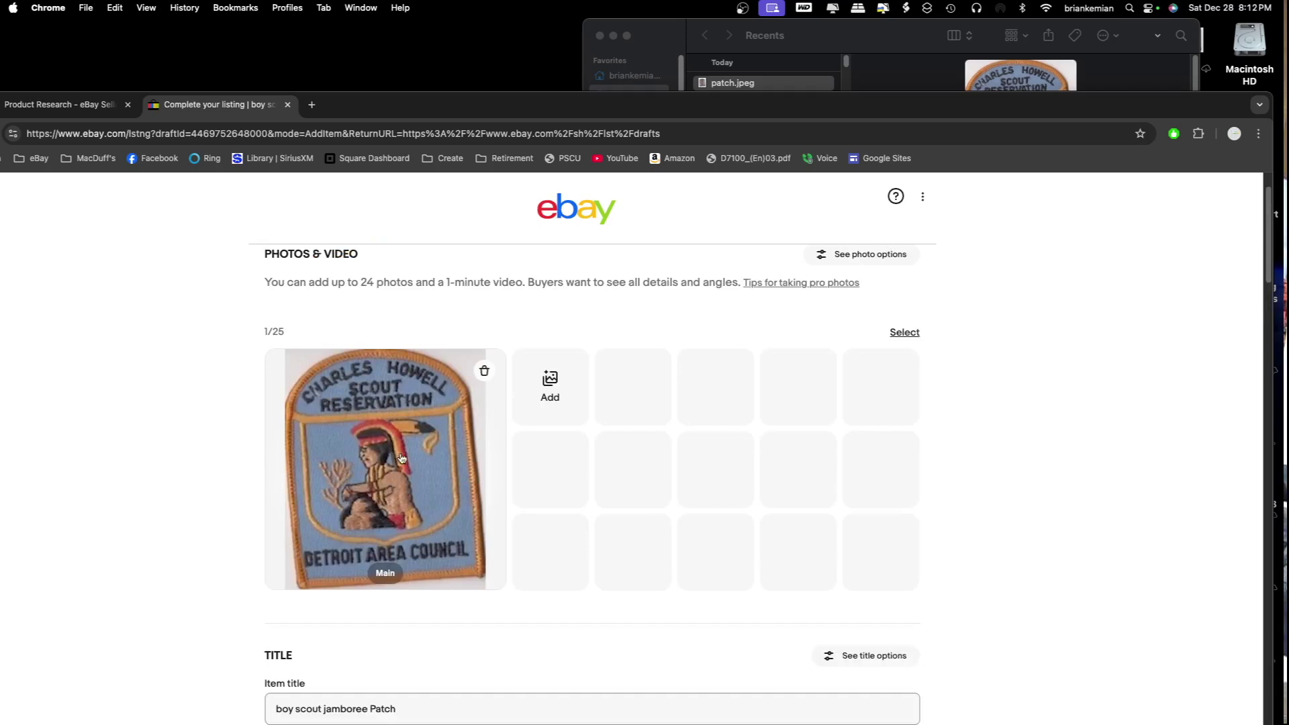